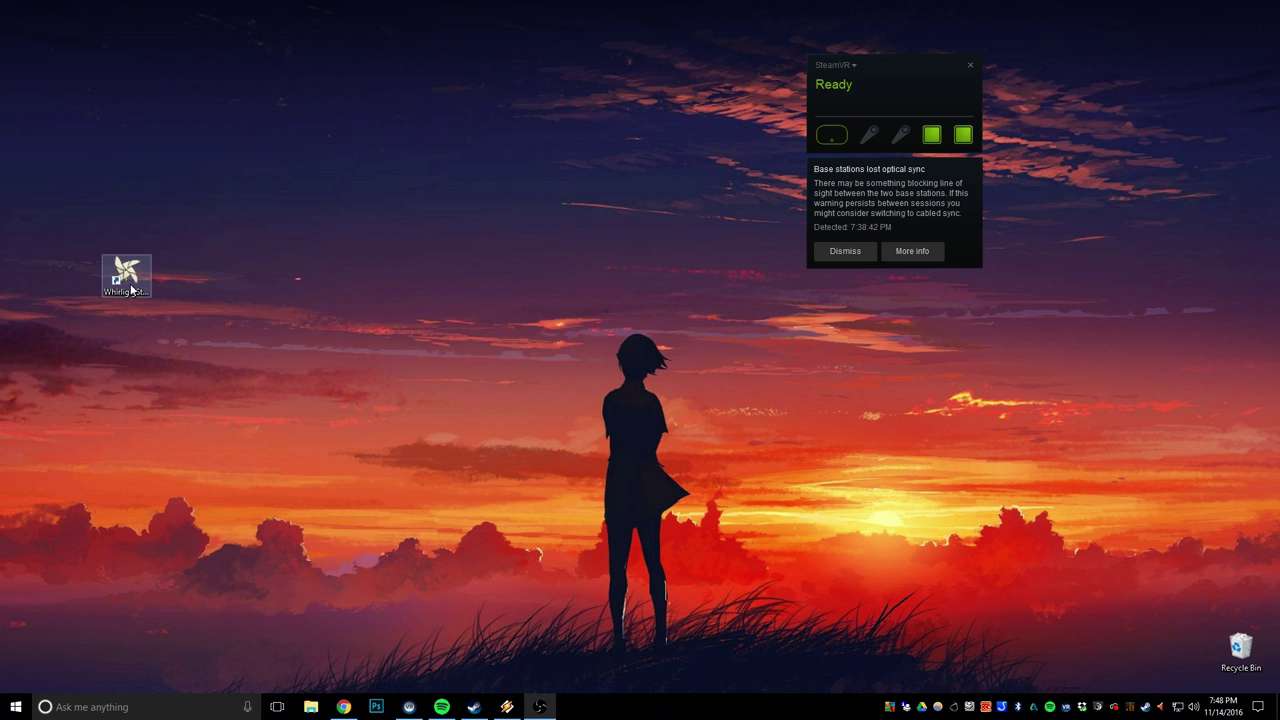
Step: Close the running Chrome window from its taskbar icon
{"action": "right_click", "coordinate": [345, 707]}
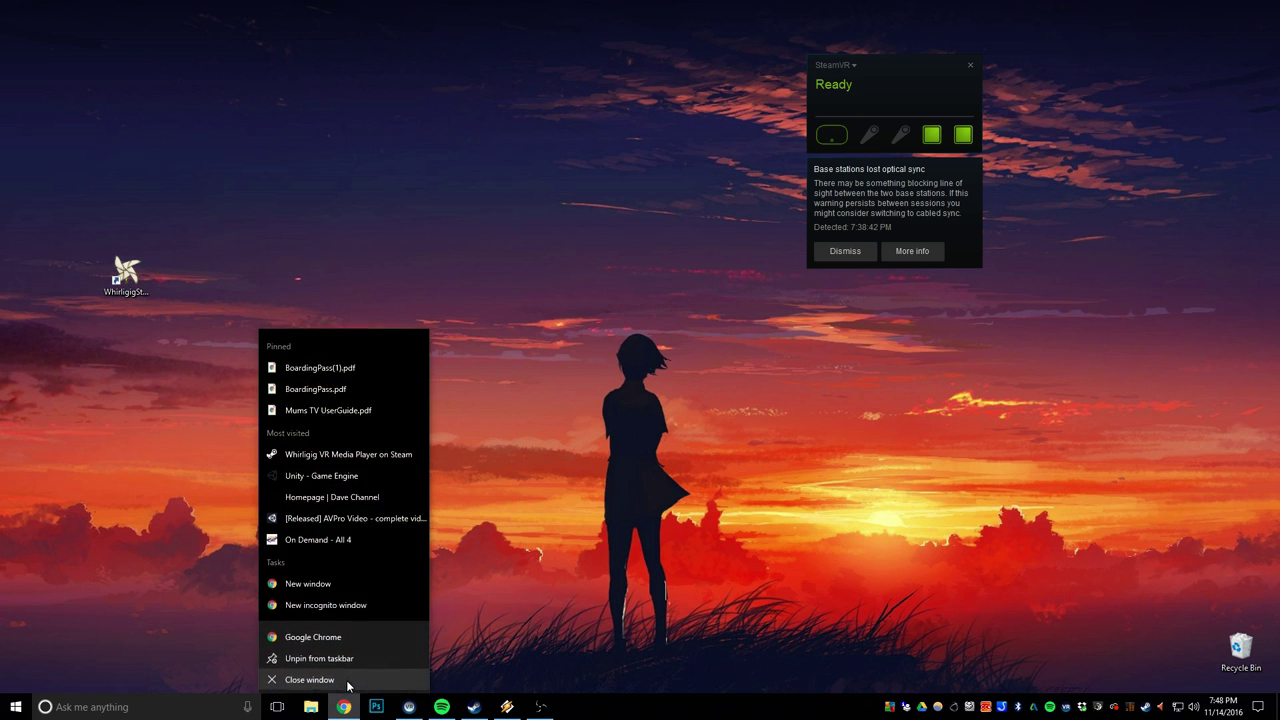
{"action": "left_click", "coordinate": [340, 678]}
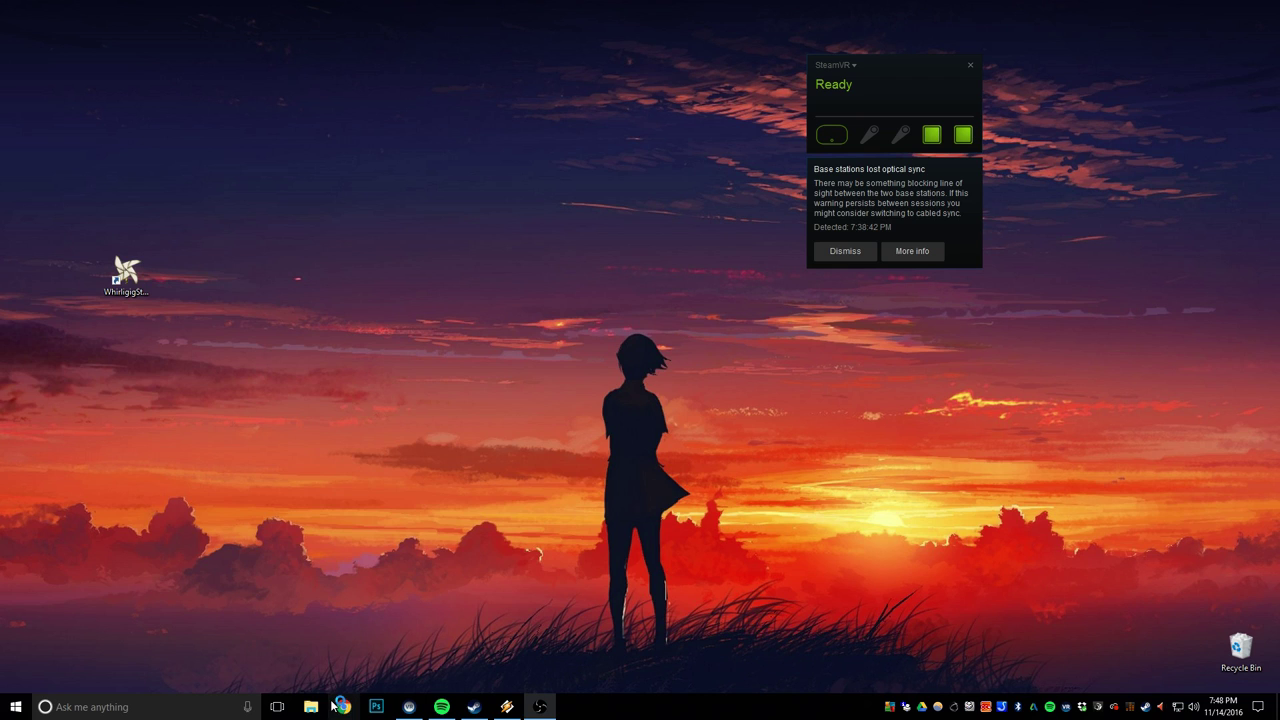
Step: Relaunch Chrome and go to youtube.com
{"action": "left_click", "coordinate": [342, 707]}
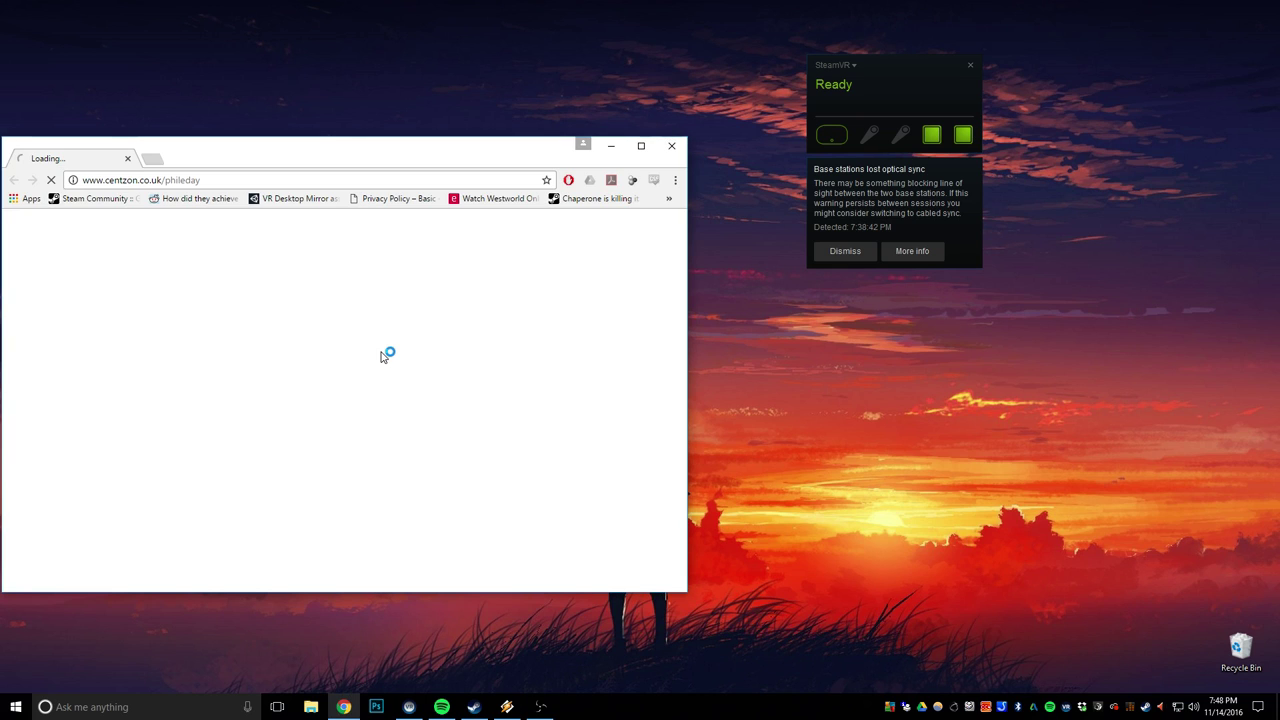
{"action": "left_click", "coordinate": [150, 179]}
{"action": "type", "text": "youtube.com"}
{"action": "key", "text": "Return"}
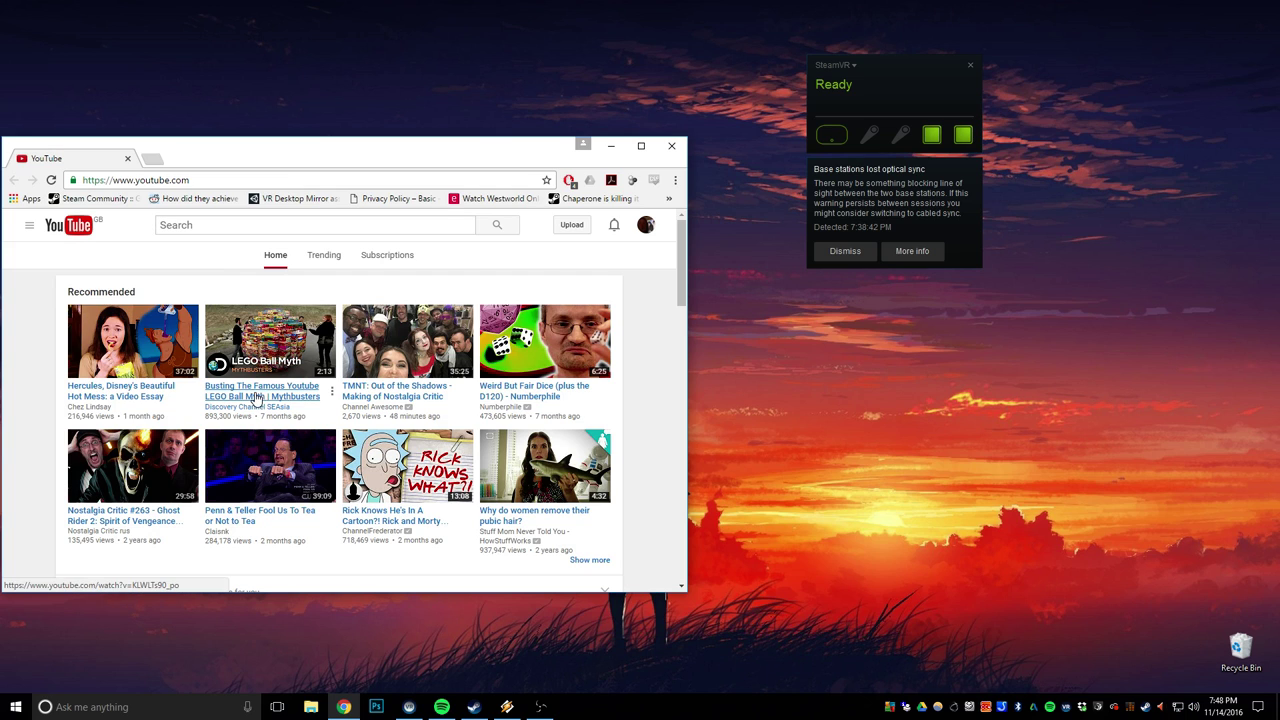
{"action": "scroll", "coordinate": [255, 398], "scroll_direction": "down", "scroll_amount": 2}
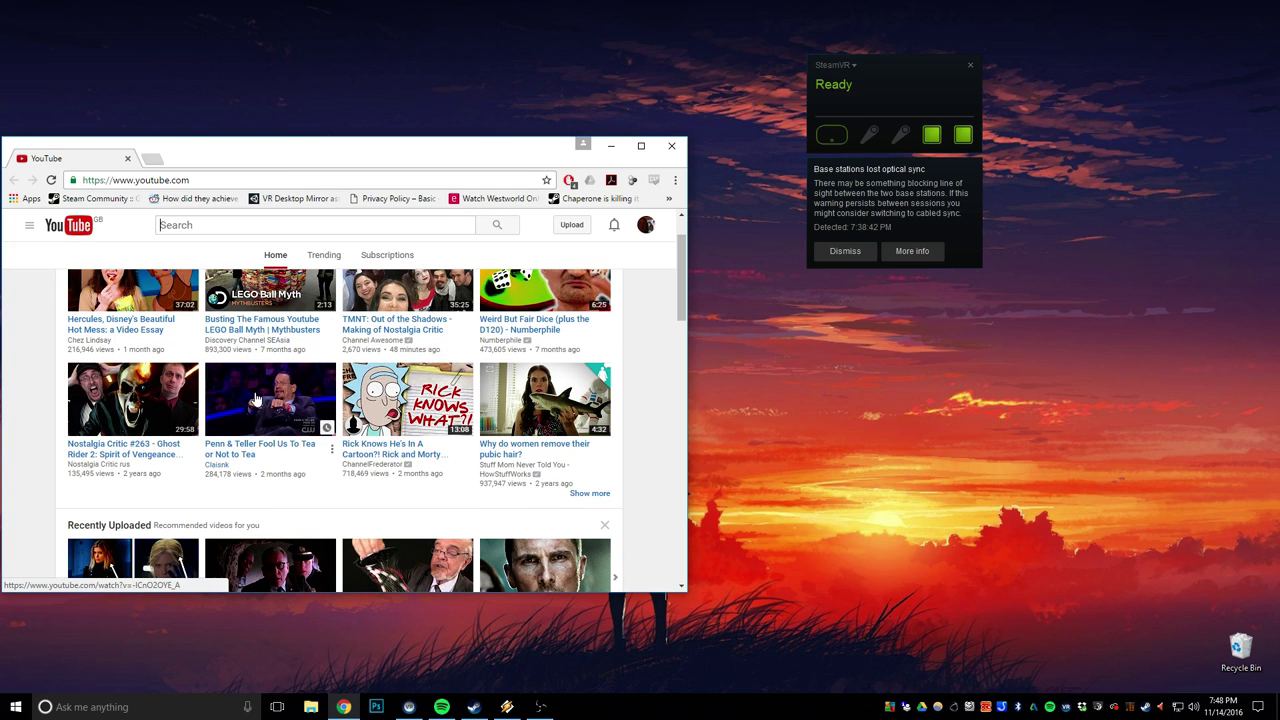
Step: Open 'Rick Knows He's In A Cartoon?!', pause it, and select its video key in the address bar
{"action": "left_click", "coordinate": [377, 454]}
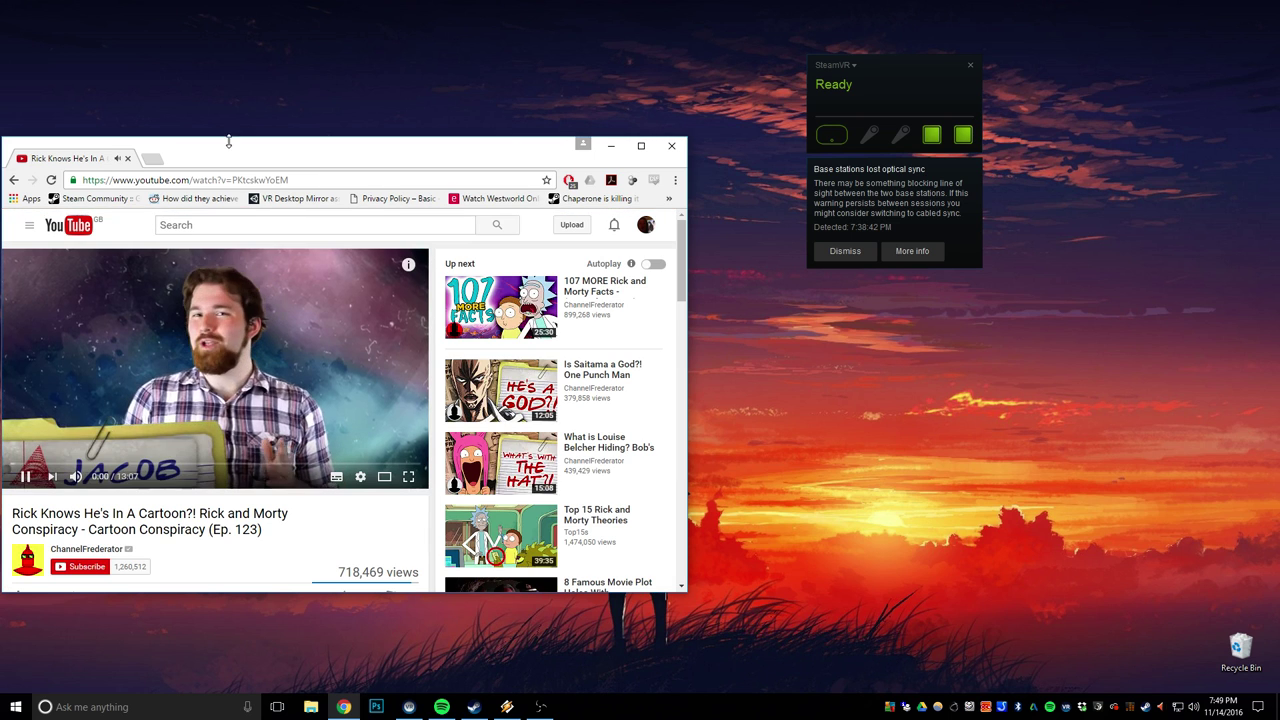
{"action": "left_click_drag", "start_coordinate": [228, 150], "coordinate": [547, 180]}
{"action": "left_click", "coordinate": [453, 290]}
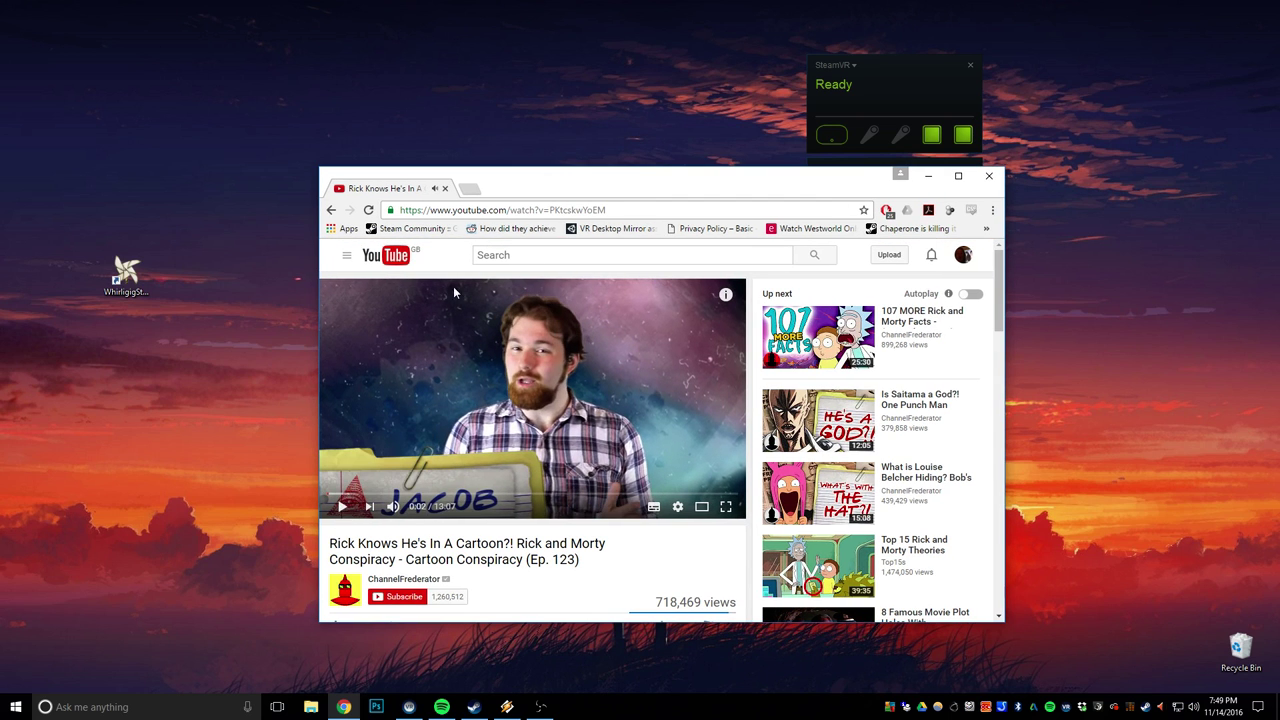
{"action": "left_click", "coordinate": [498, 209]}
{"action": "left_click", "coordinate": [540, 209]}
Step: Reposition the browser window and select the Whirligig desktop launcher
{"action": "left_click_drag", "start_coordinate": [556, 183], "coordinate": [350, 184]}
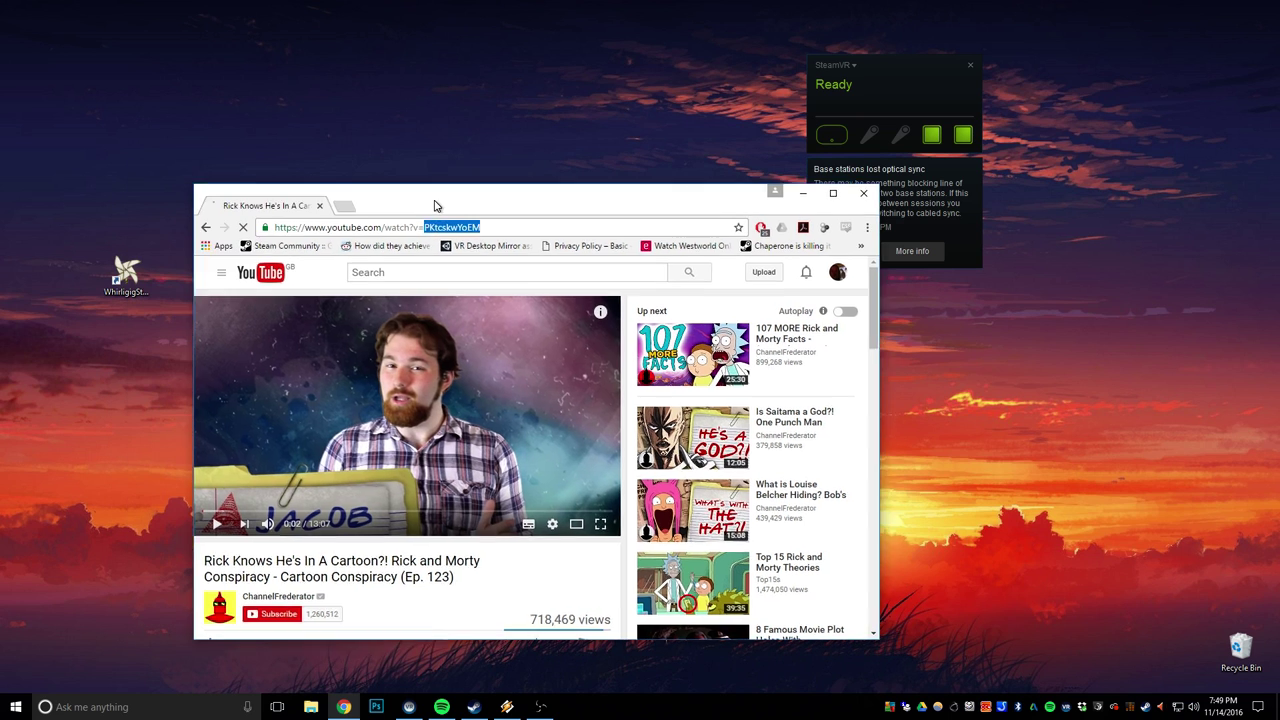
{"action": "left_click_drag", "start_coordinate": [356, 183], "coordinate": [480, 231]}
{"action": "left_click", "coordinate": [126, 278]}
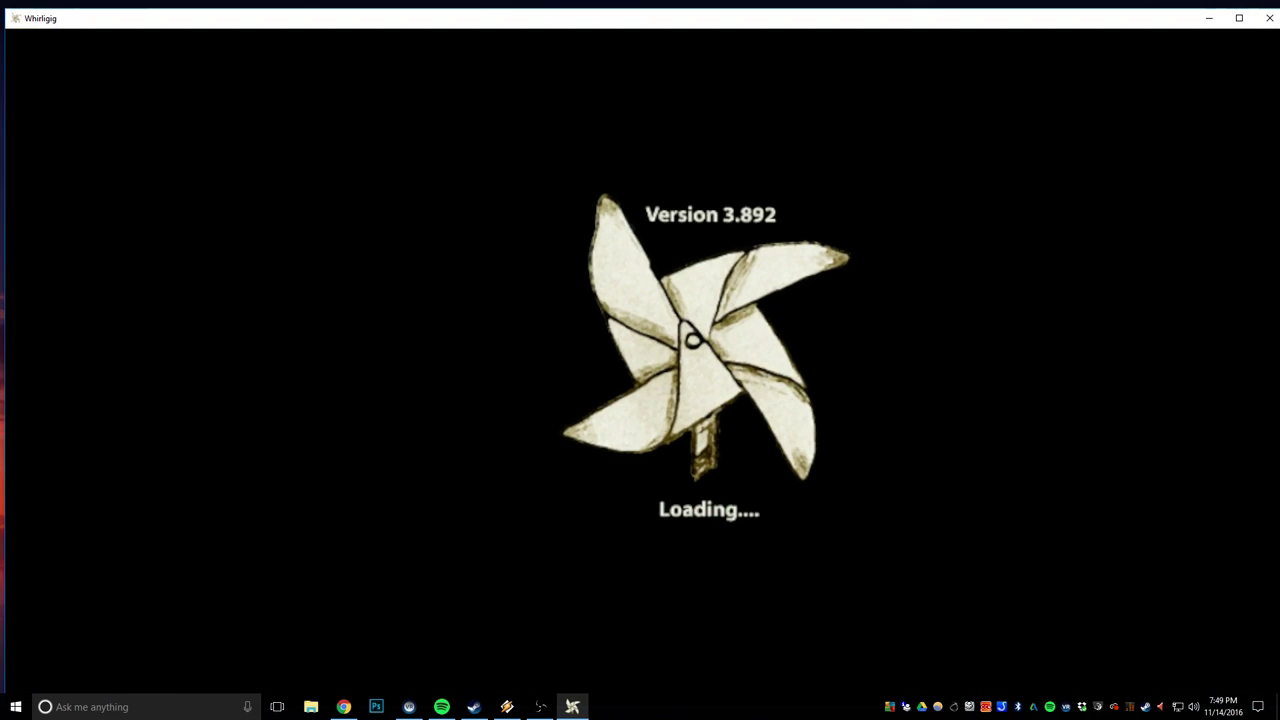
Step: Restore Whirligig to a smaller window and move it up and left over the desktop
{"action": "left_click_drag", "start_coordinate": [3, 12], "coordinate": [322, 166]}
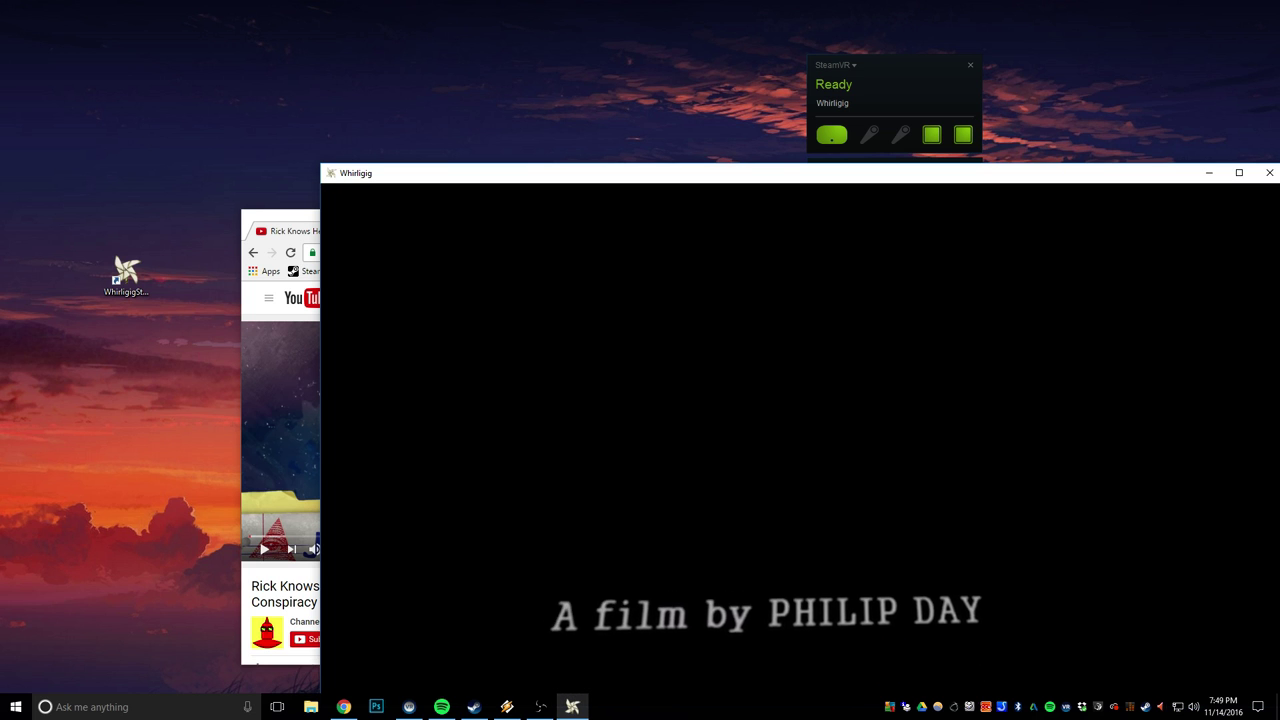
{"action": "left_click_drag", "start_coordinate": [537, 178], "coordinate": [324, 78]}
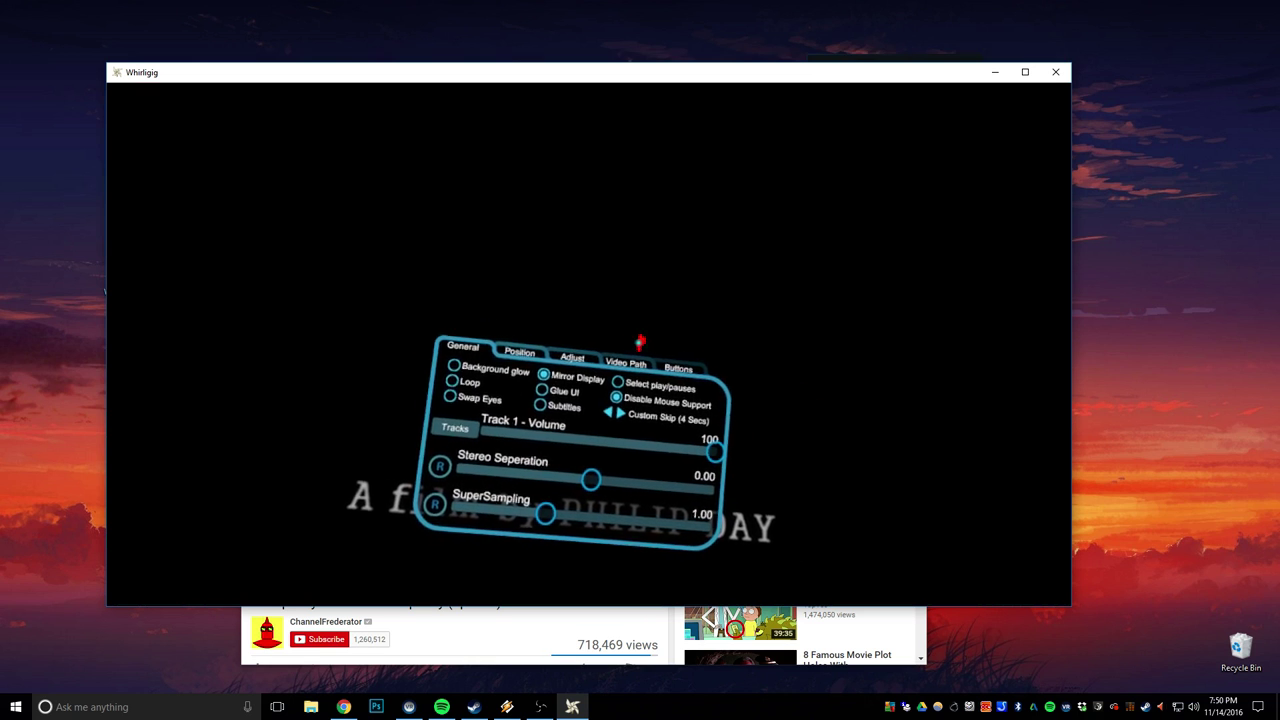
Step: Check the Video Path tab and browse media files, ending on the one.mp4 Cinema playback panel
{"action": "left_click", "coordinate": [638, 345]}
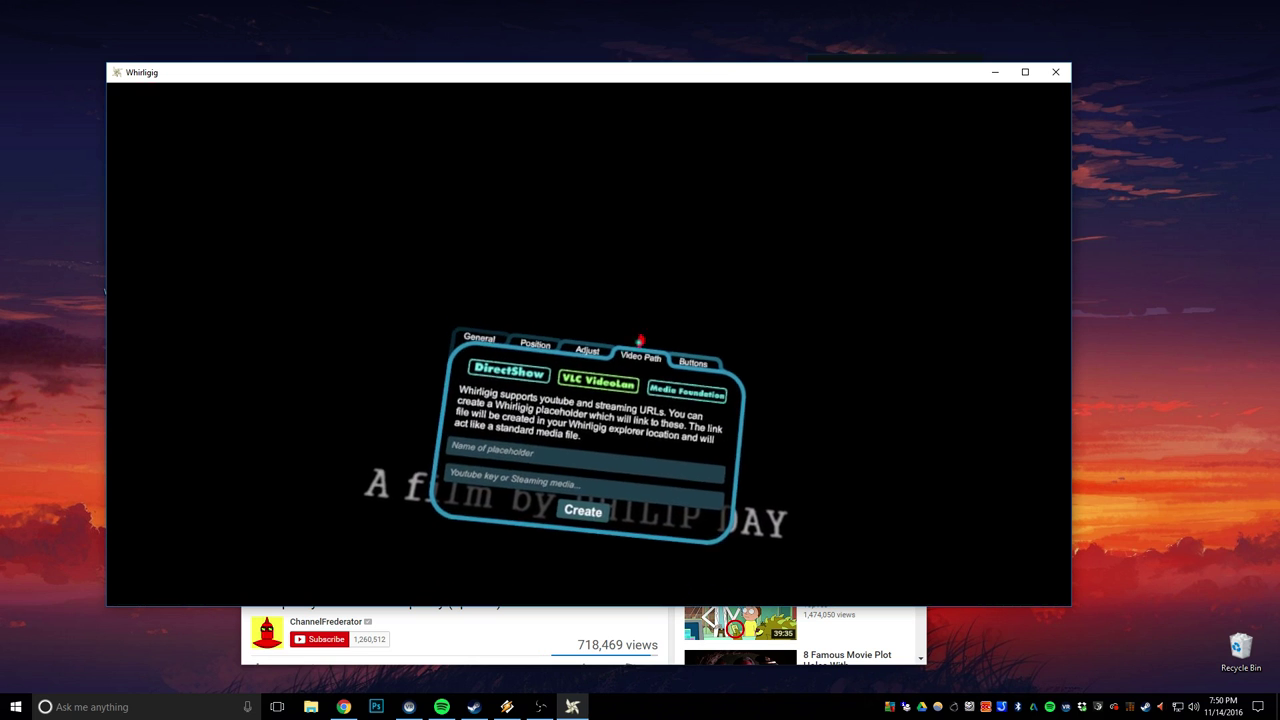
{"action": "key", "text": "Escape"}
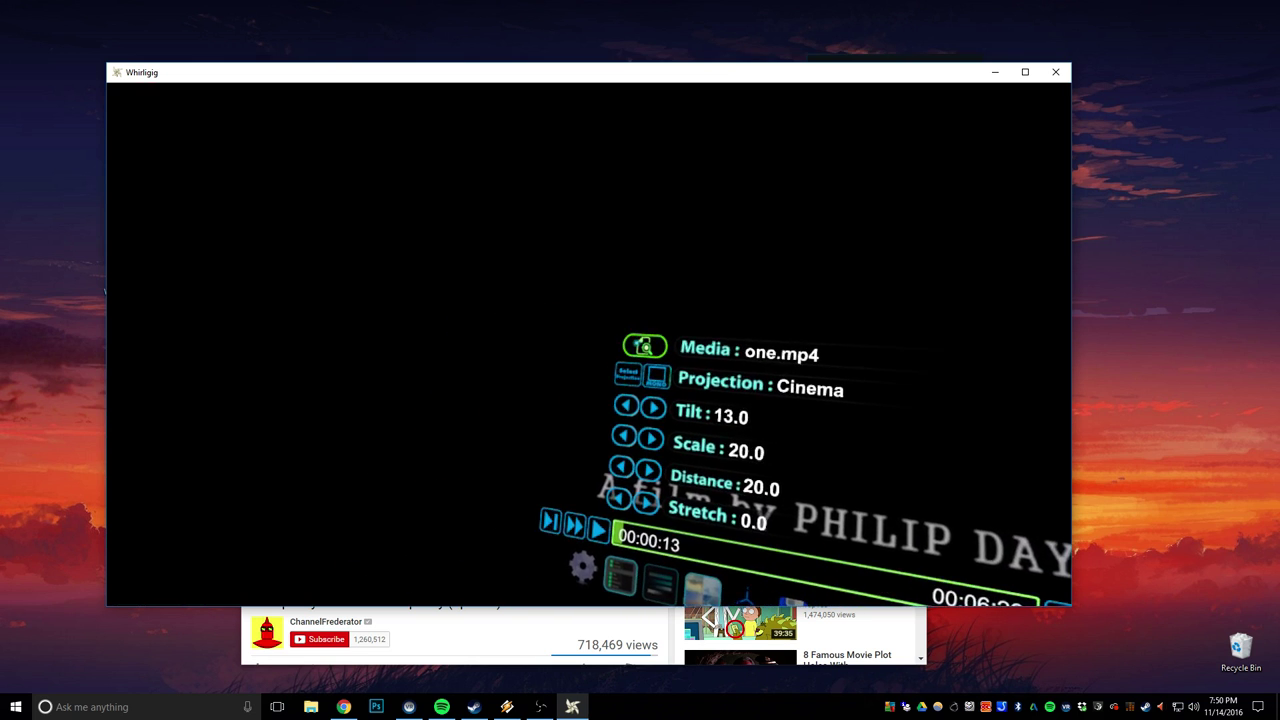
{"action": "left_click", "coordinate": [638, 345]}
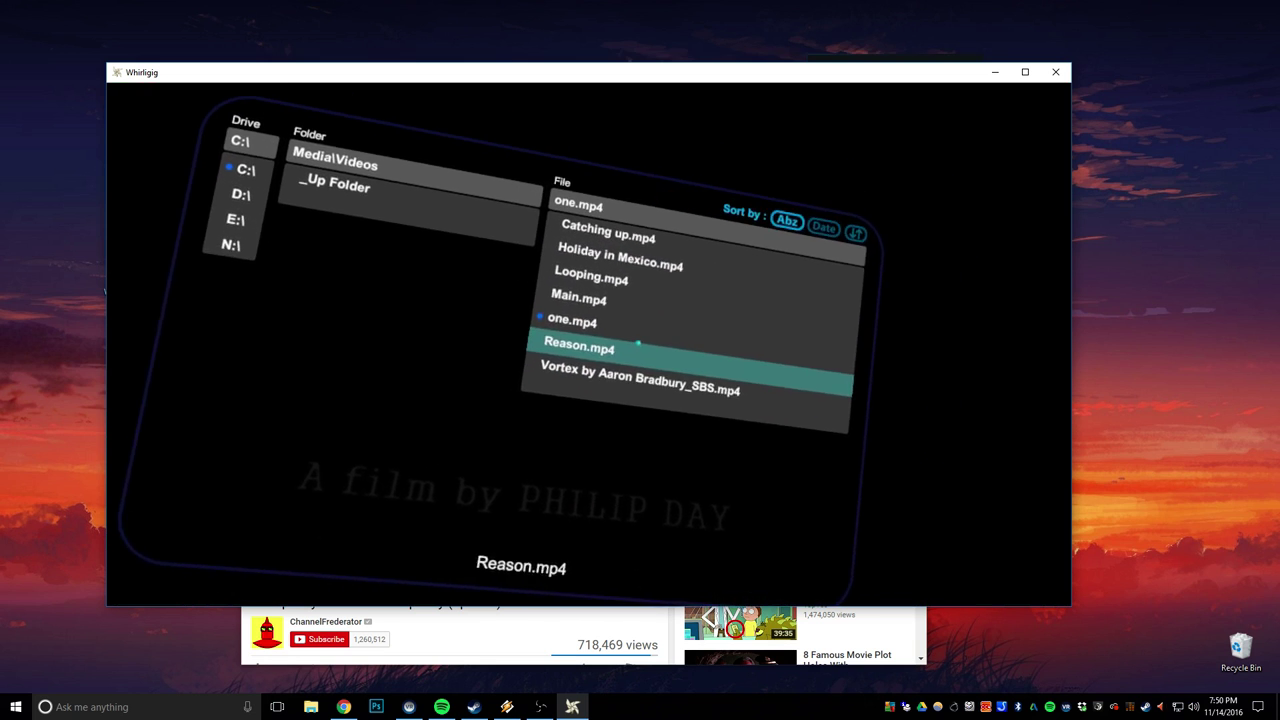
{"action": "key", "text": "Escape"}
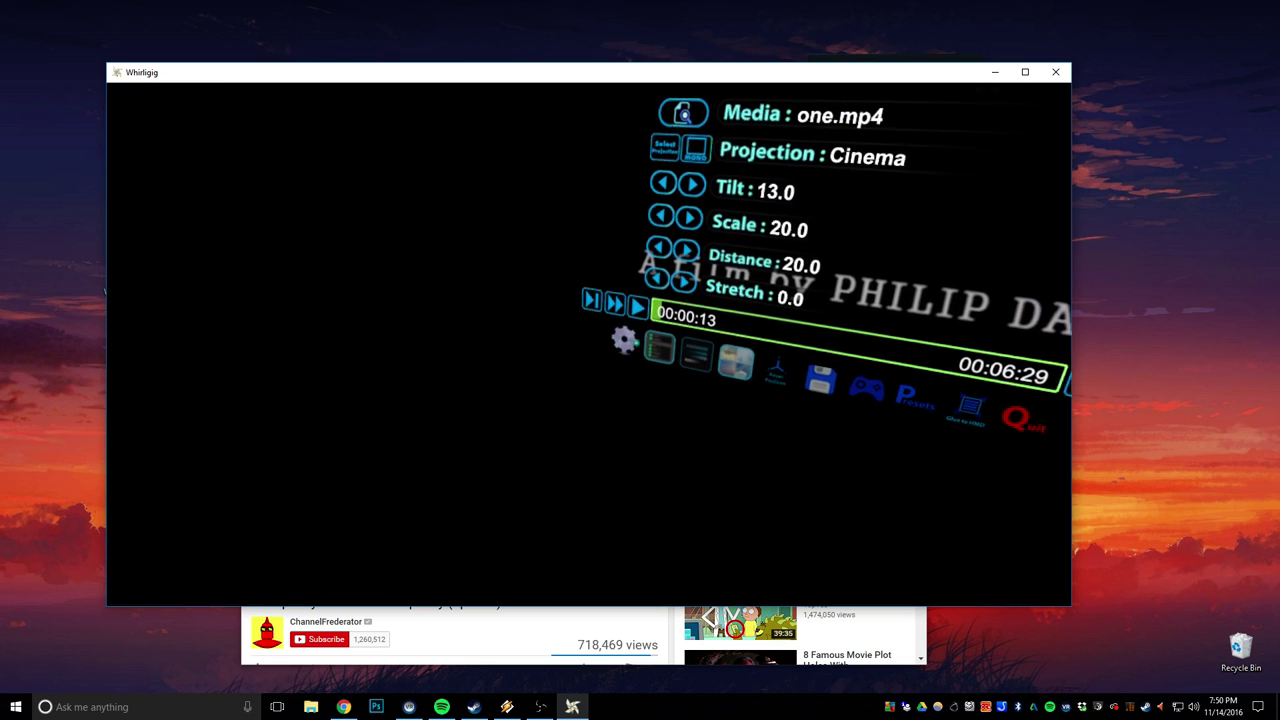
Step: On the Video Path tab, paste YouTube key PKlcskwYoEM and create the fred placeholder
{"action": "left_click", "coordinate": [551, 398]}
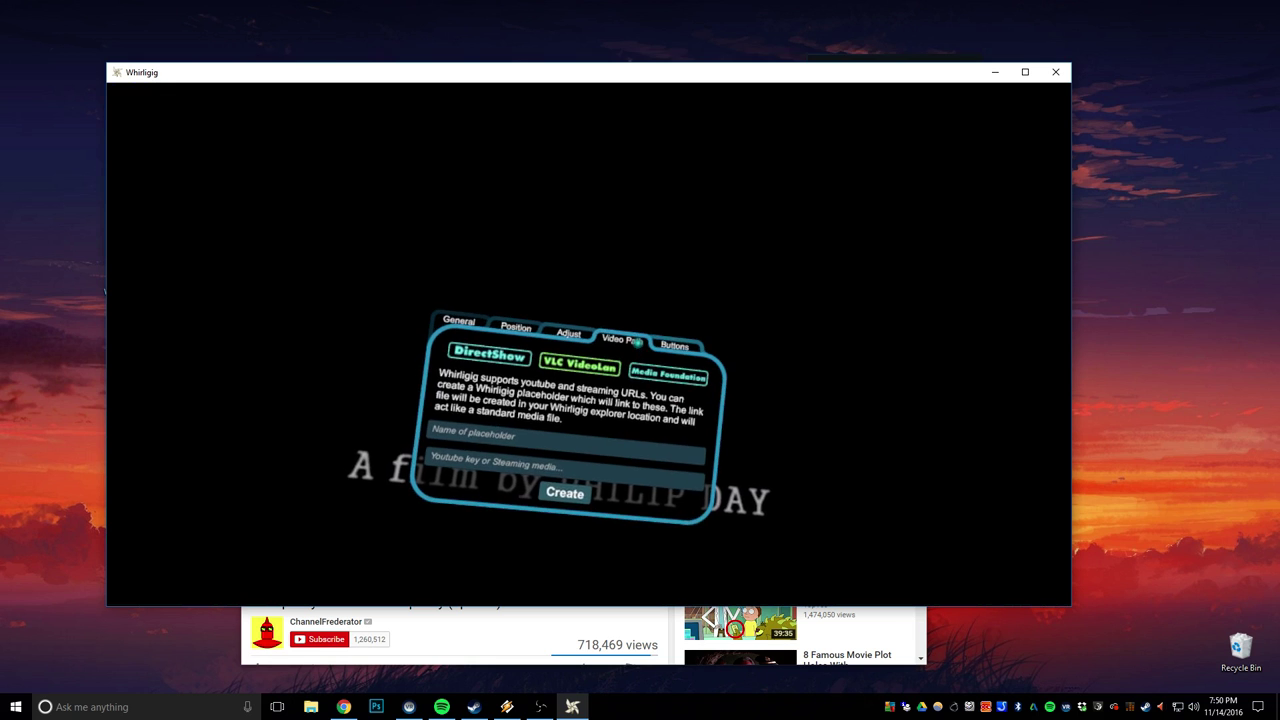
{"action": "key", "text": "Tab"}
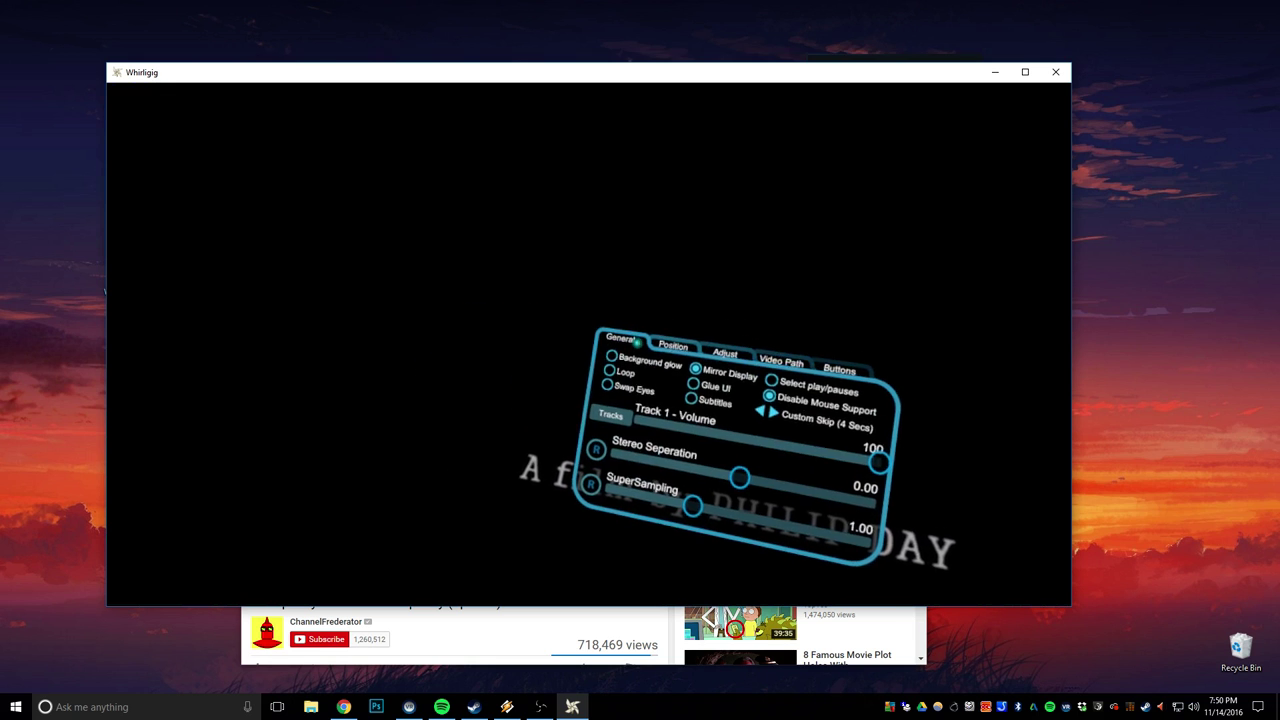
{"action": "key", "text": "Tab"}
{"action": "key", "text": "Tab"}
{"action": "key", "text": "Tab"}
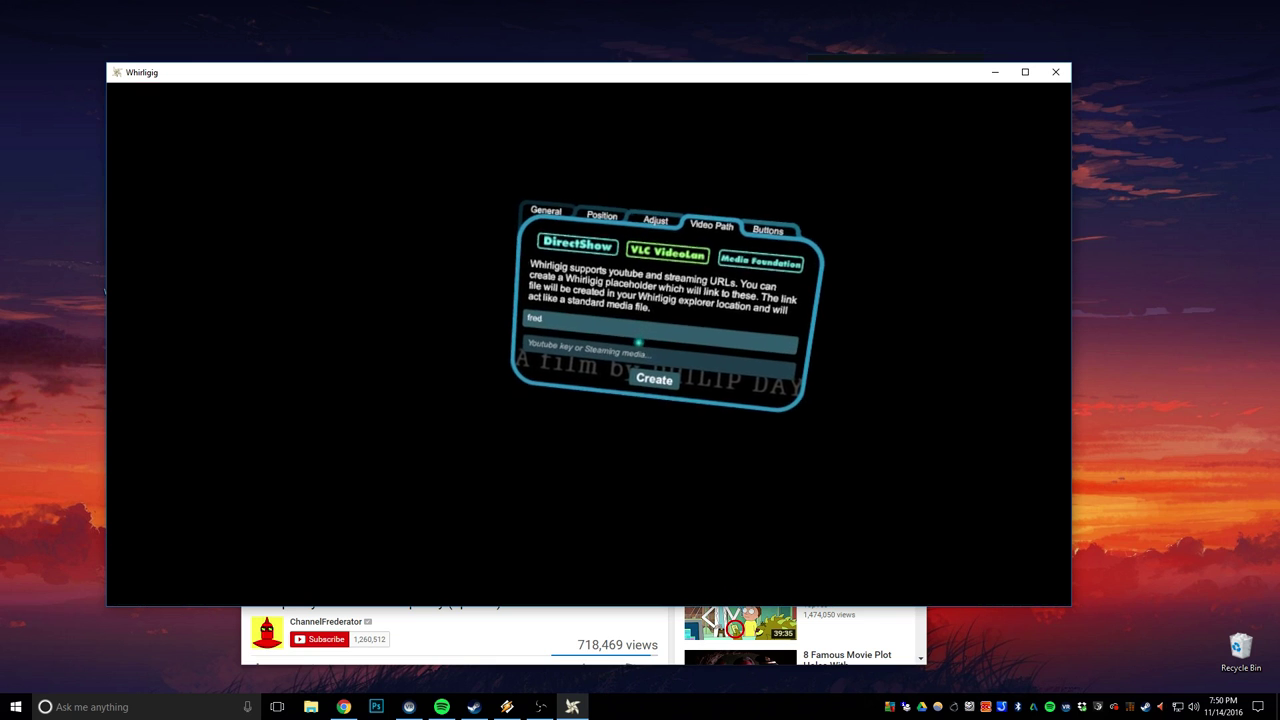
{"action": "left_click", "coordinate": [638, 342]}
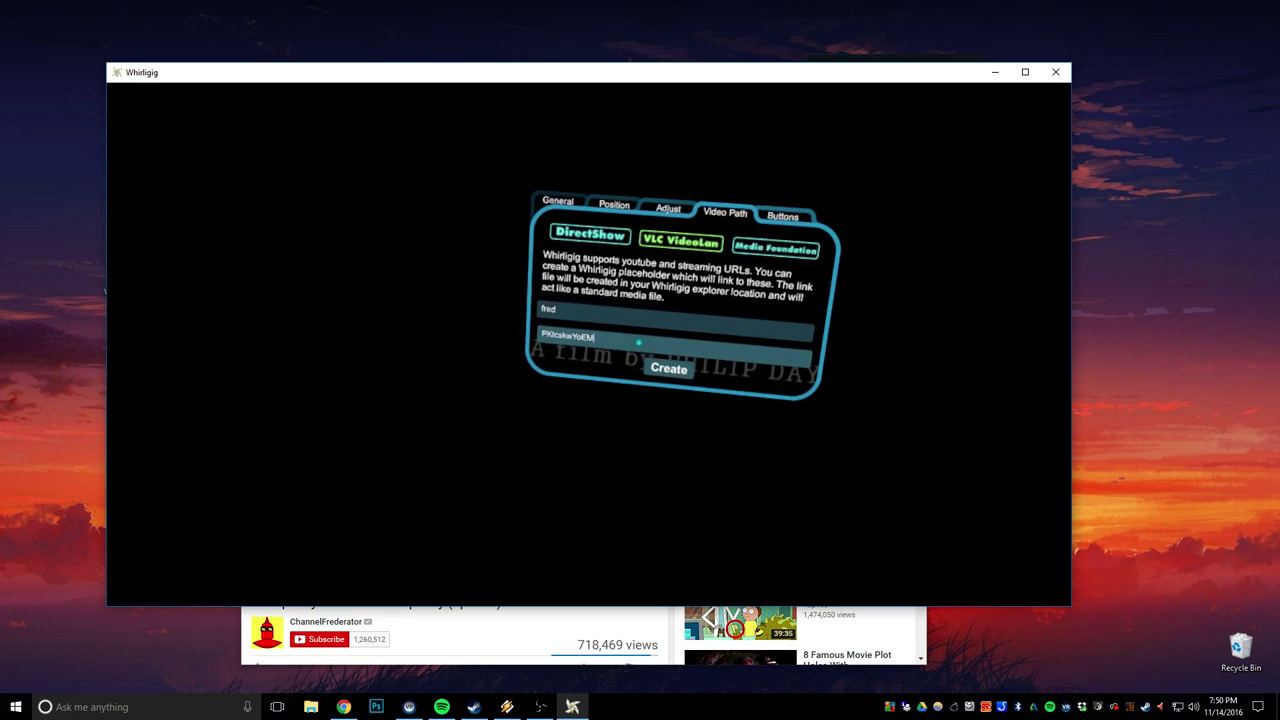
{"action": "key", "text": "ctrl+v"}
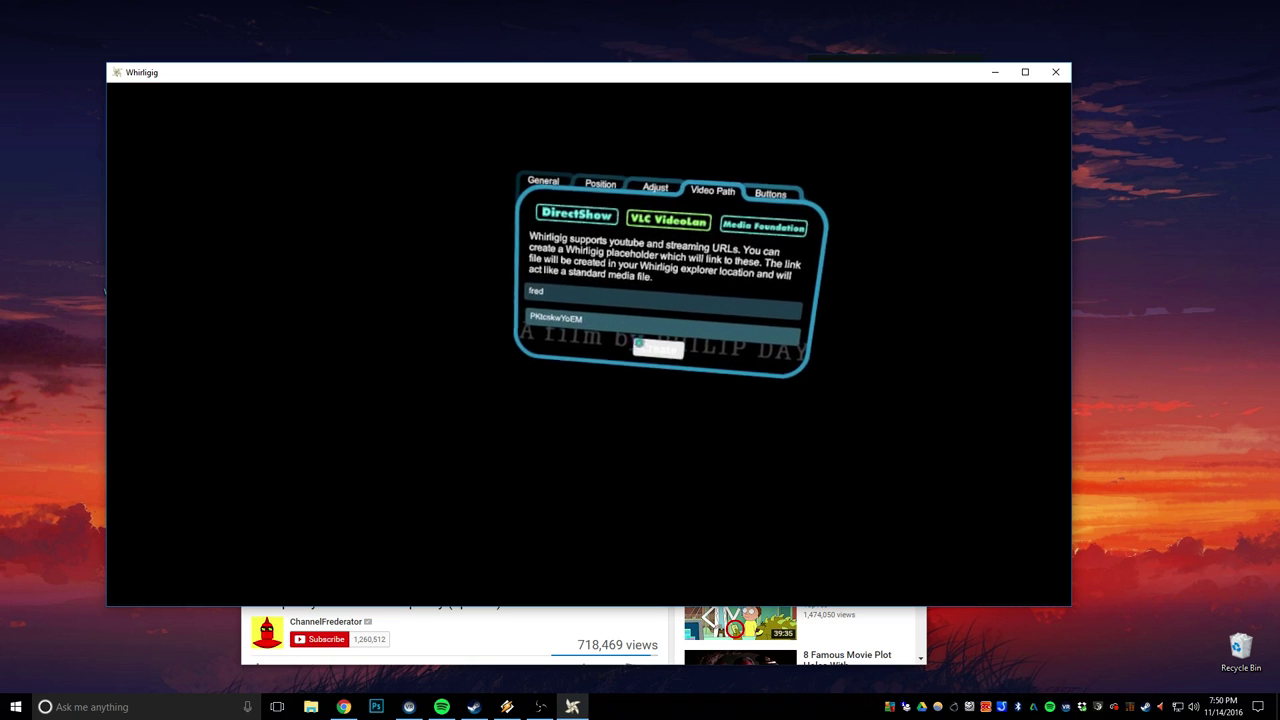
{"action": "left_click", "coordinate": [638, 342]}
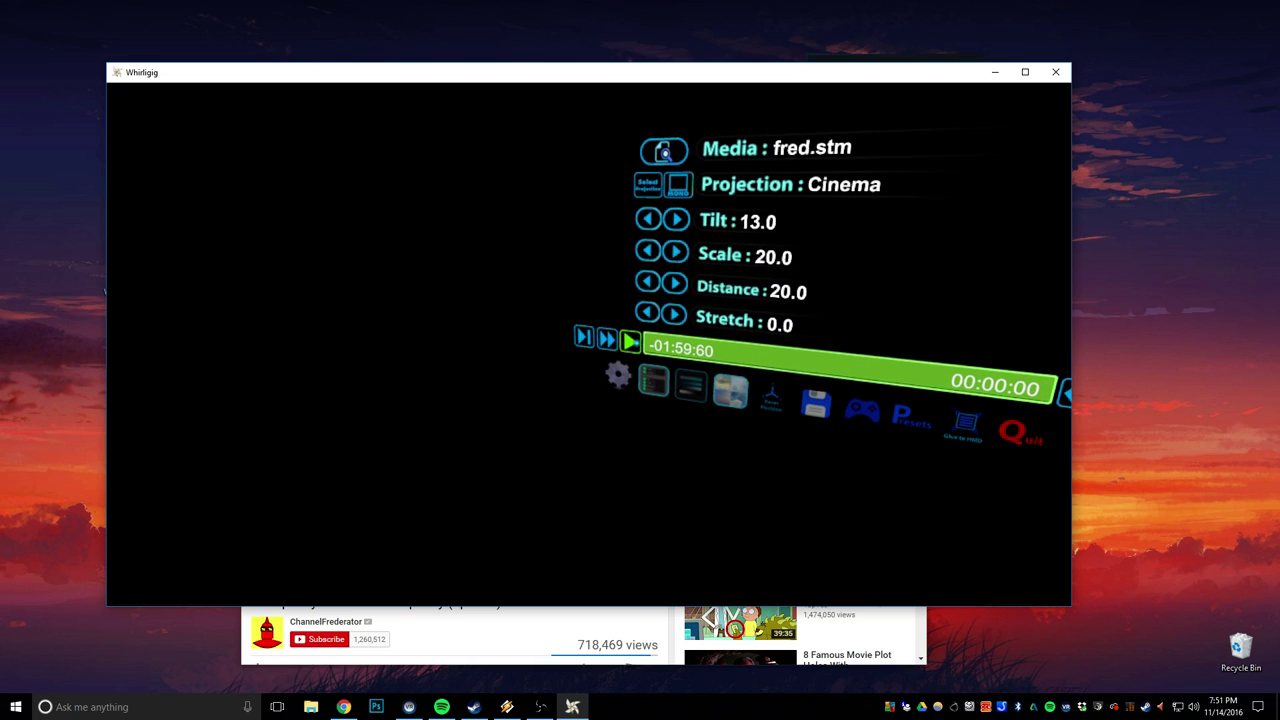
Step: Start fred.stm playback with the space key, then pause it a few seconds in
{"action": "key", "text": "space"}
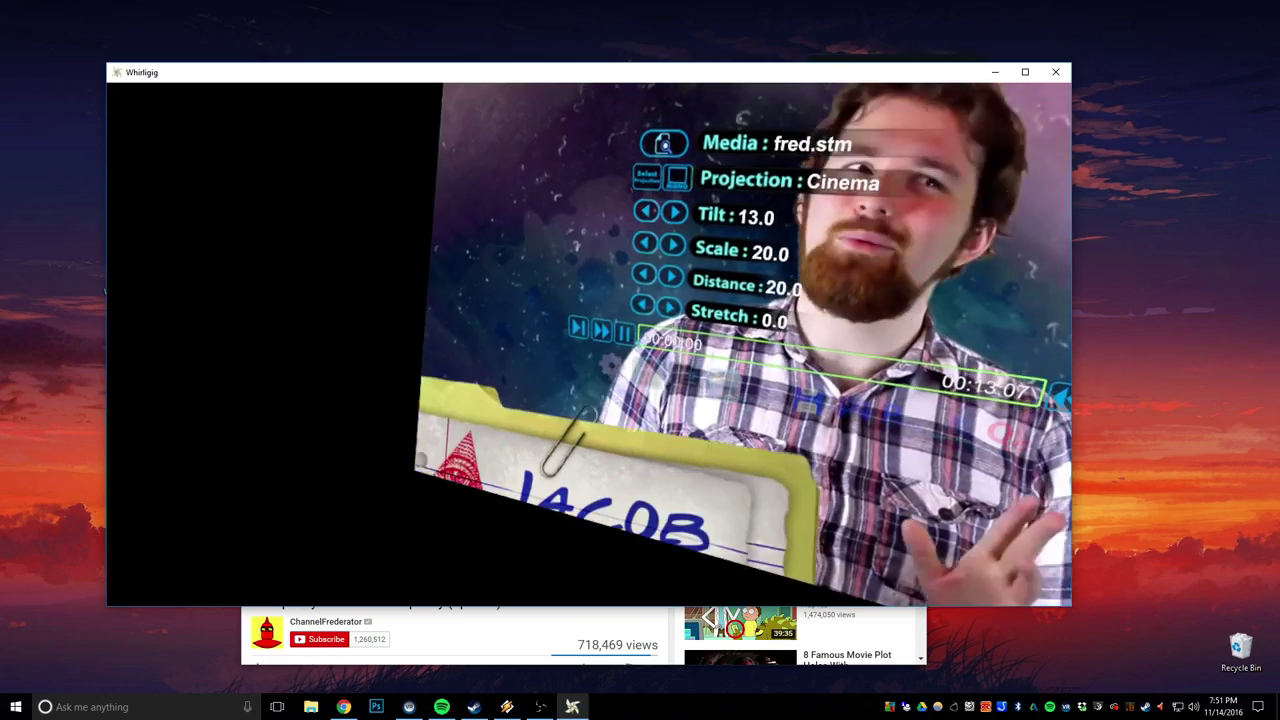
{"action": "key", "text": "space"}
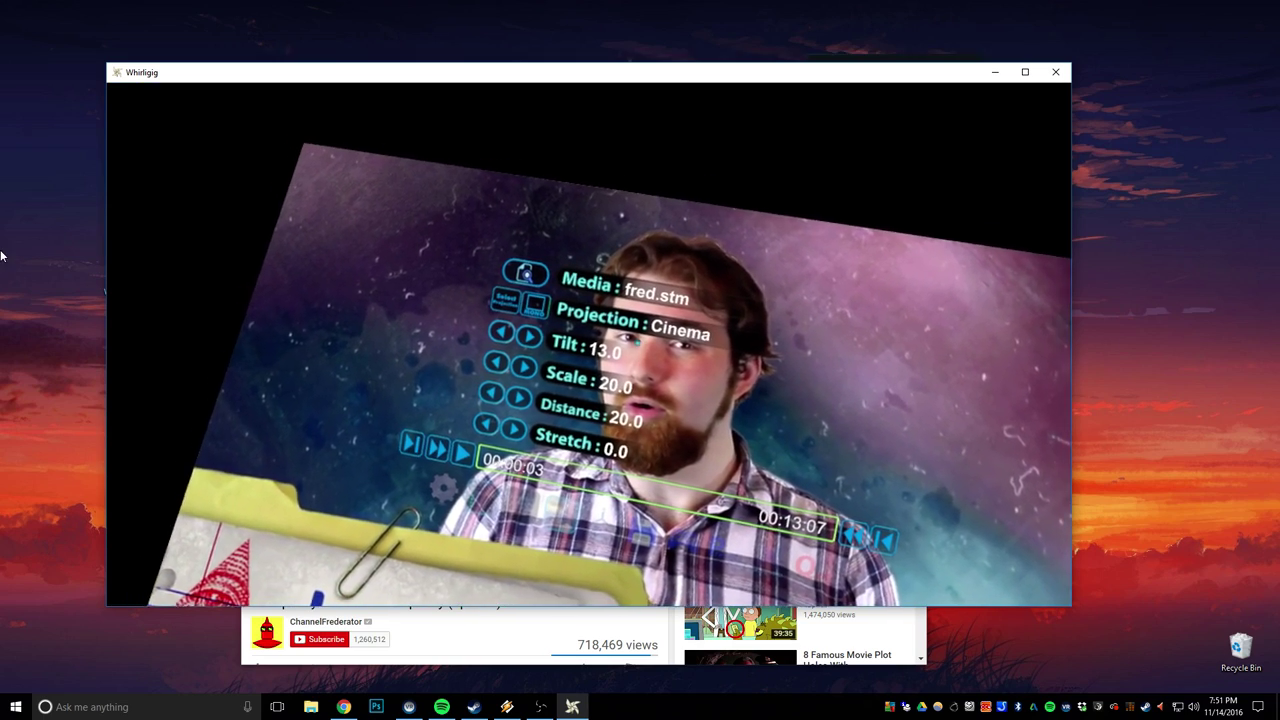
Step: Browse File Explorer to C:\Media\Videos and select fred.stm
{"action": "left_click", "coordinate": [312, 707]}
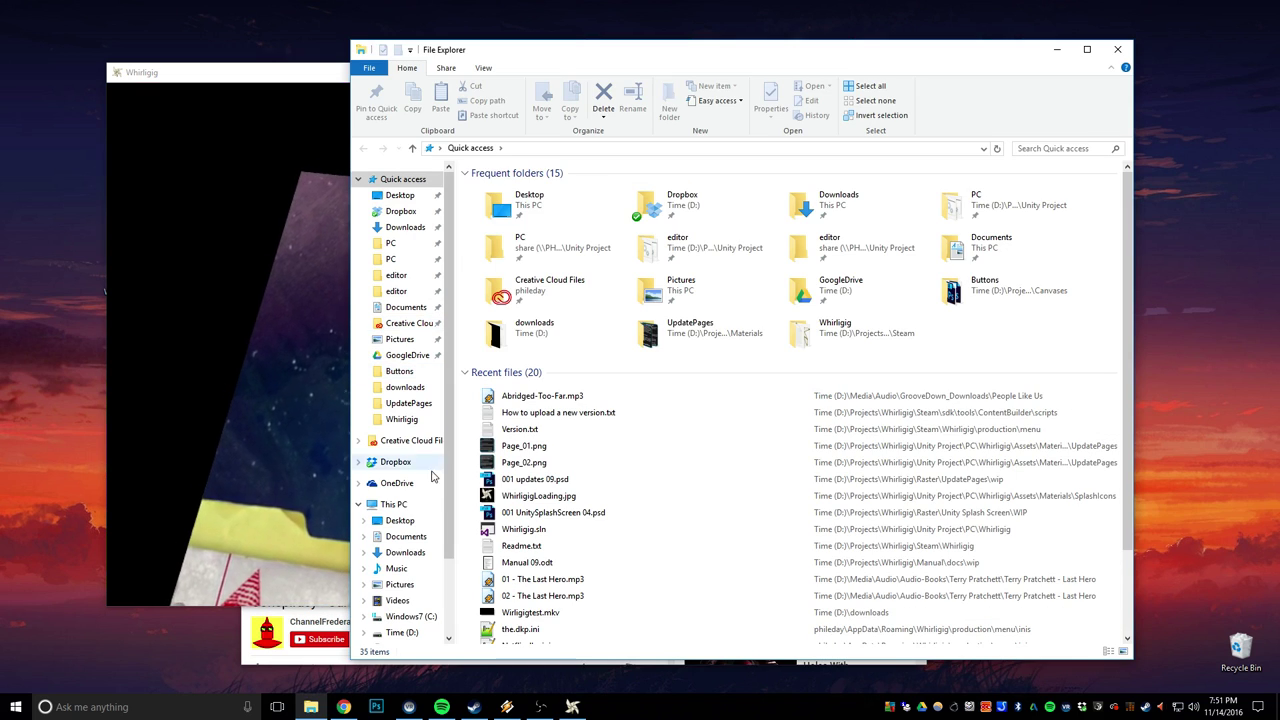
{"action": "left_click", "coordinate": [410, 616]}
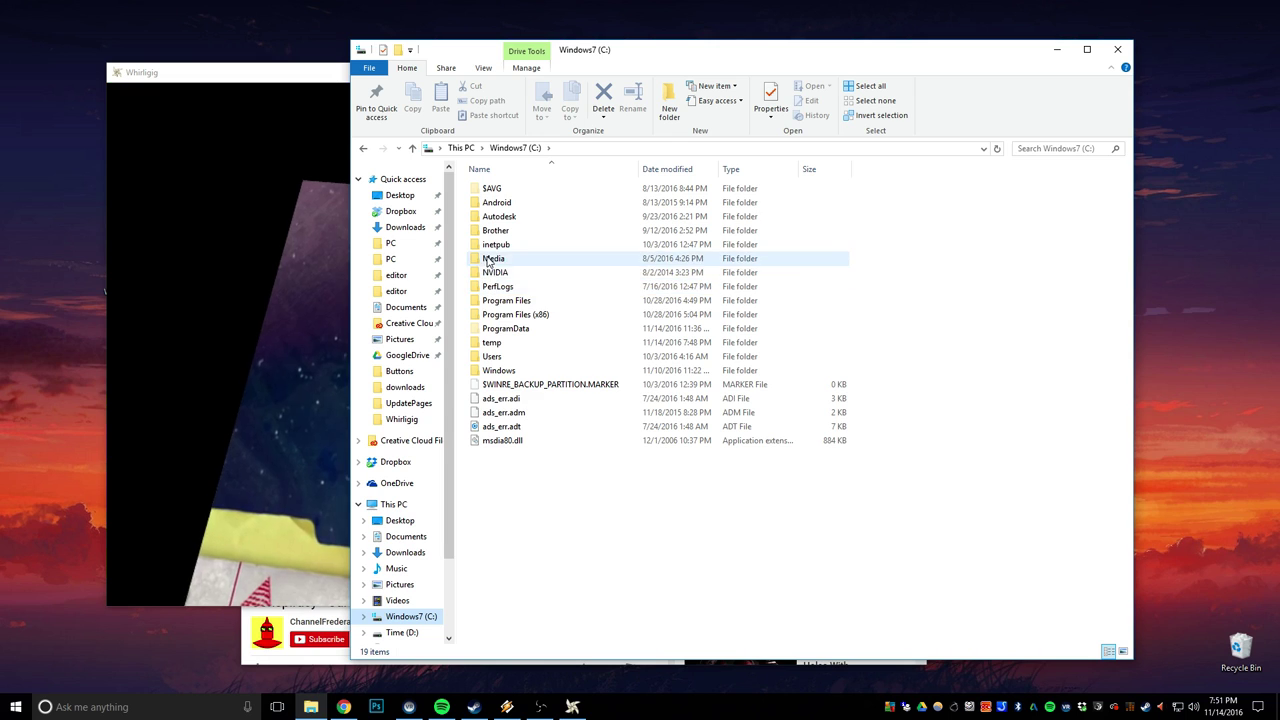
{"action": "double_click", "coordinate": [493, 258]}
{"action": "double_click", "coordinate": [494, 217]}
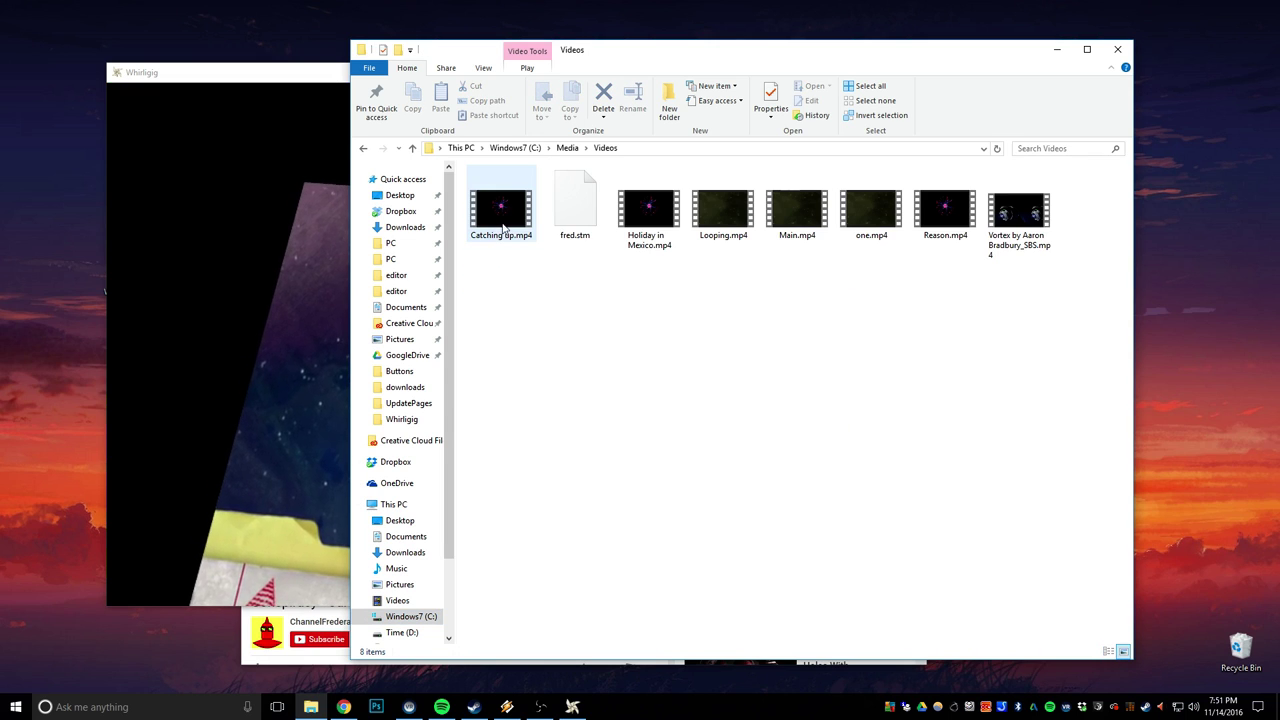
{"action": "left_click", "coordinate": [560, 215]}
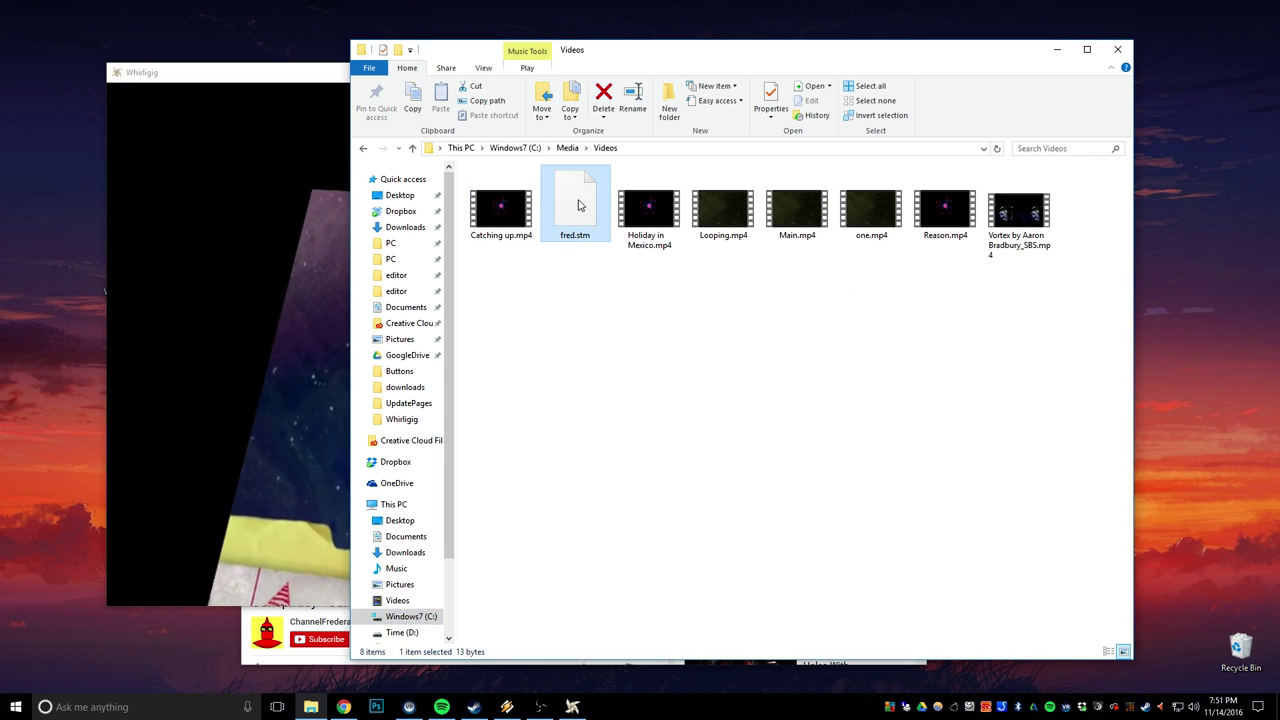
Step: Open fred.stm with Edit with Notepad++, then go back to Whirligig
{"action": "left_click", "coordinate": [308, 79]}
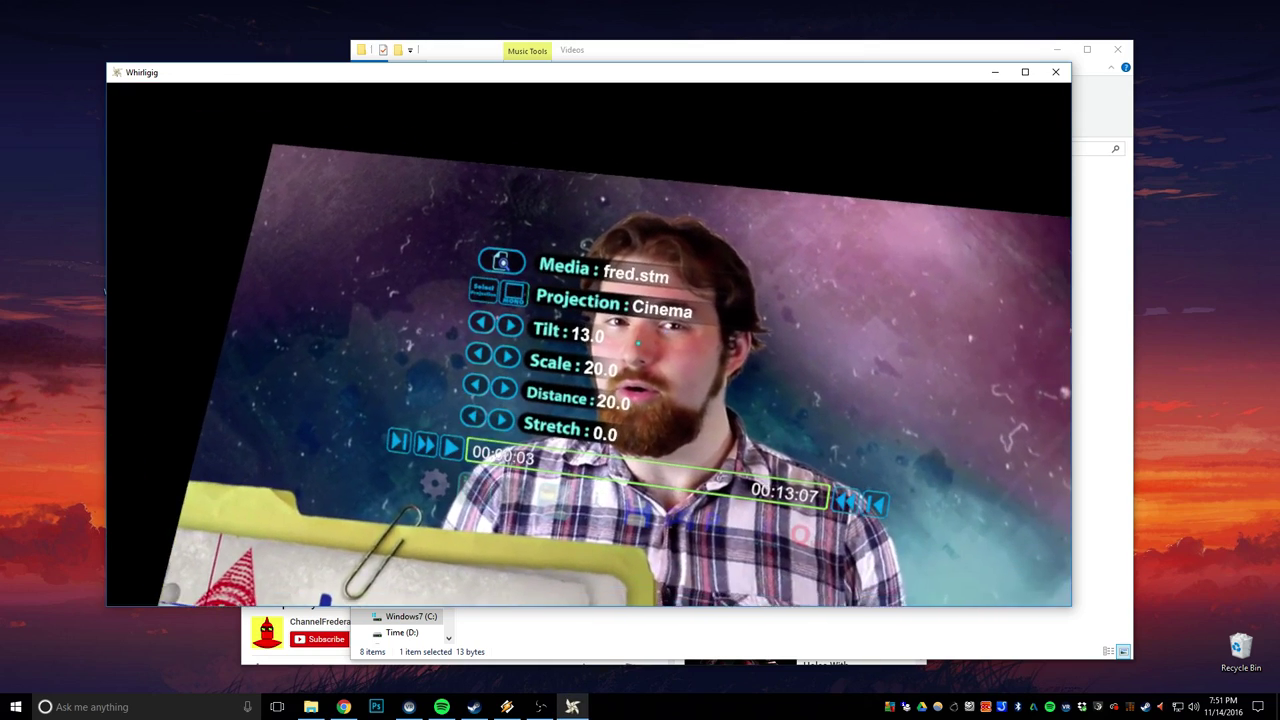
{"action": "left_click", "coordinate": [311, 707]}
{"action": "right_click", "coordinate": [580, 210]}
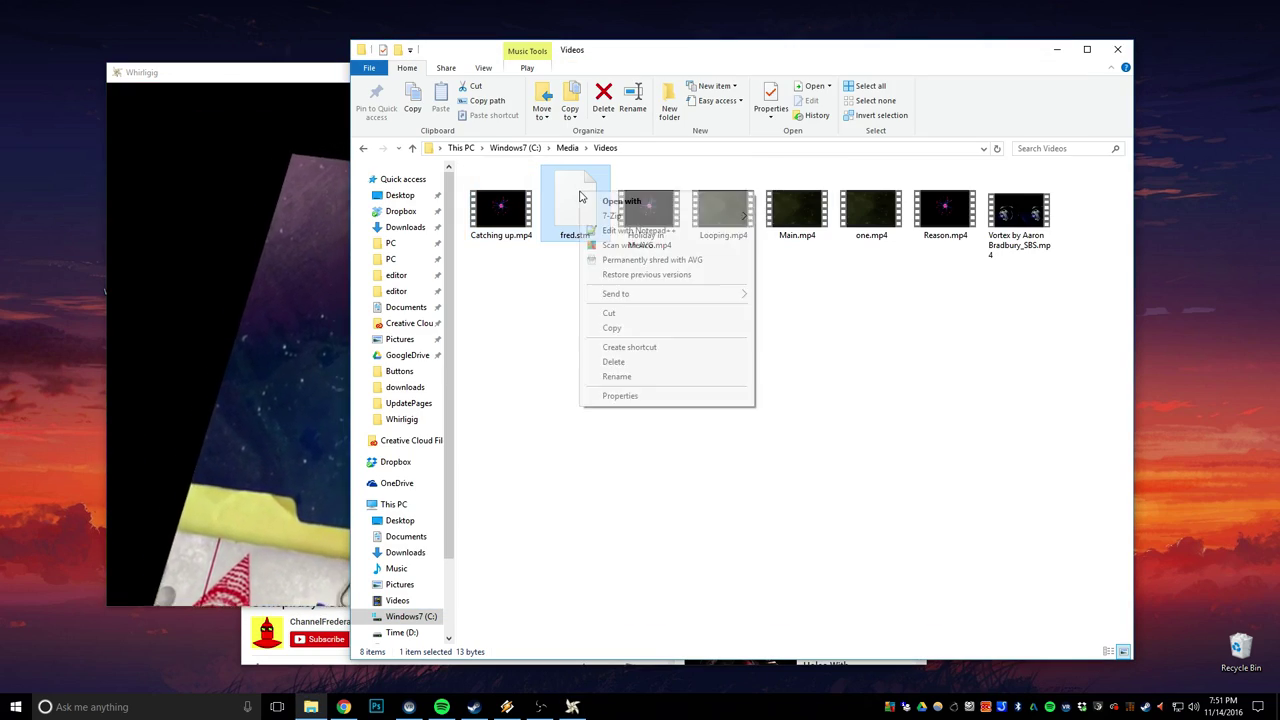
{"action": "left_click", "coordinate": [648, 232]}
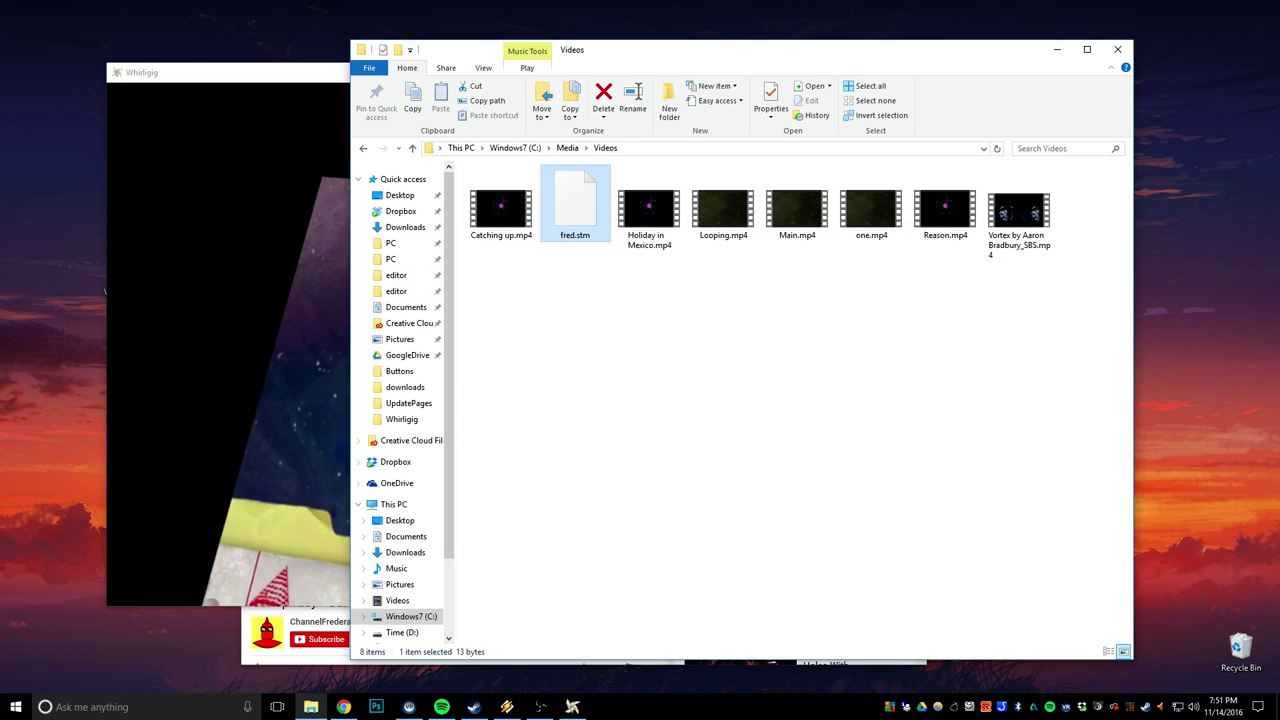
{"action": "left_click", "coordinate": [264, 82]}
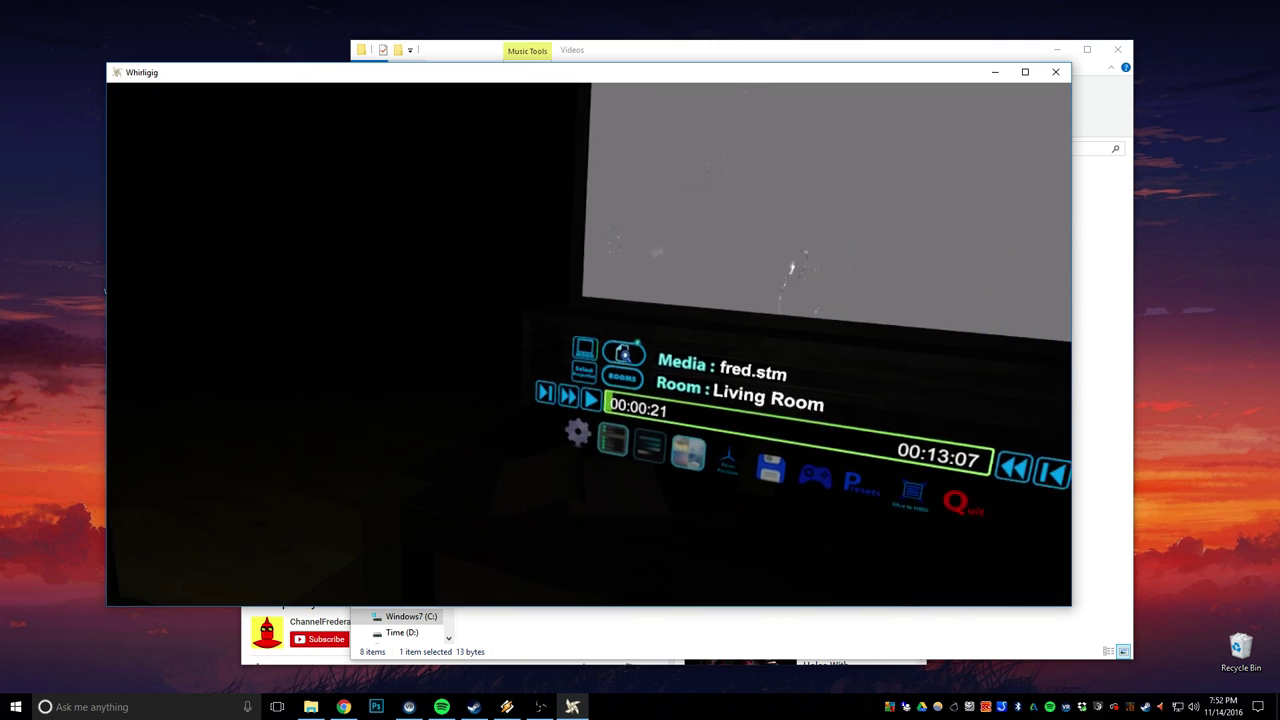
Step: Load one.mp4, then reload fred.stm and play its YouTube video in the Living Room
{"action": "left_click", "coordinate": [662, 295]}
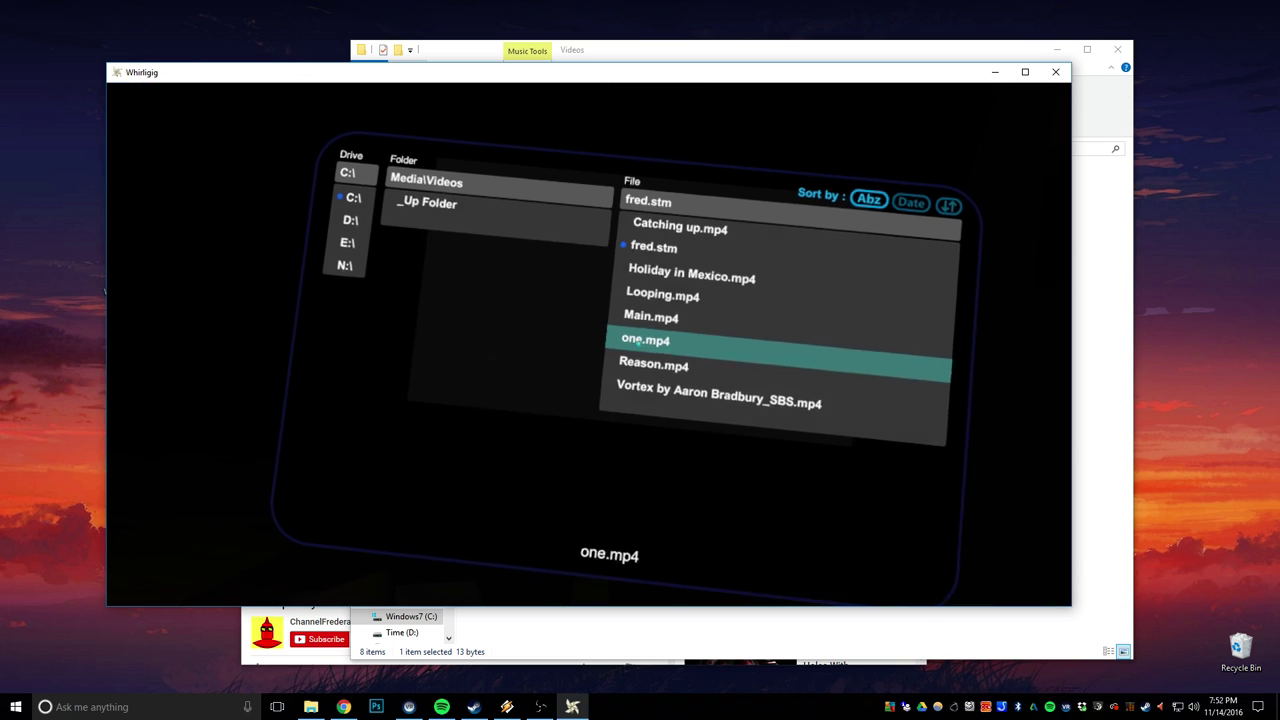
{"action": "left_click", "coordinate": [650, 322]}
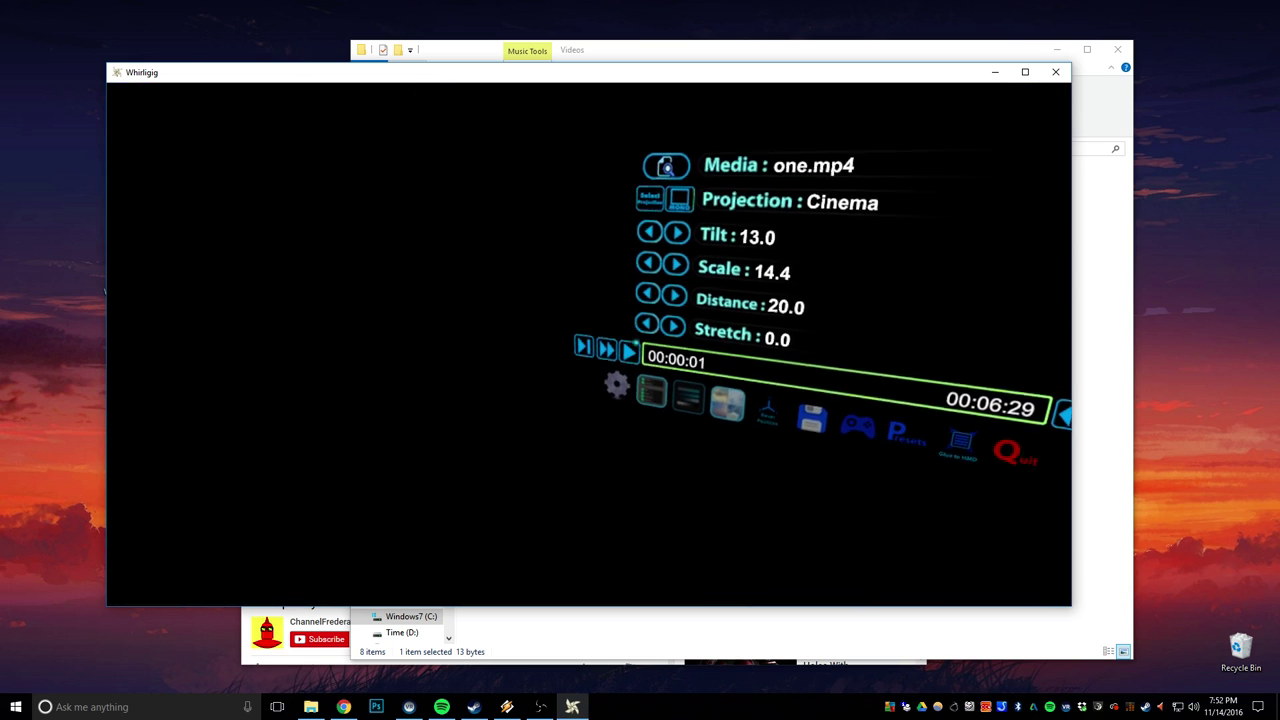
{"action": "left_click", "coordinate": [614, 343]}
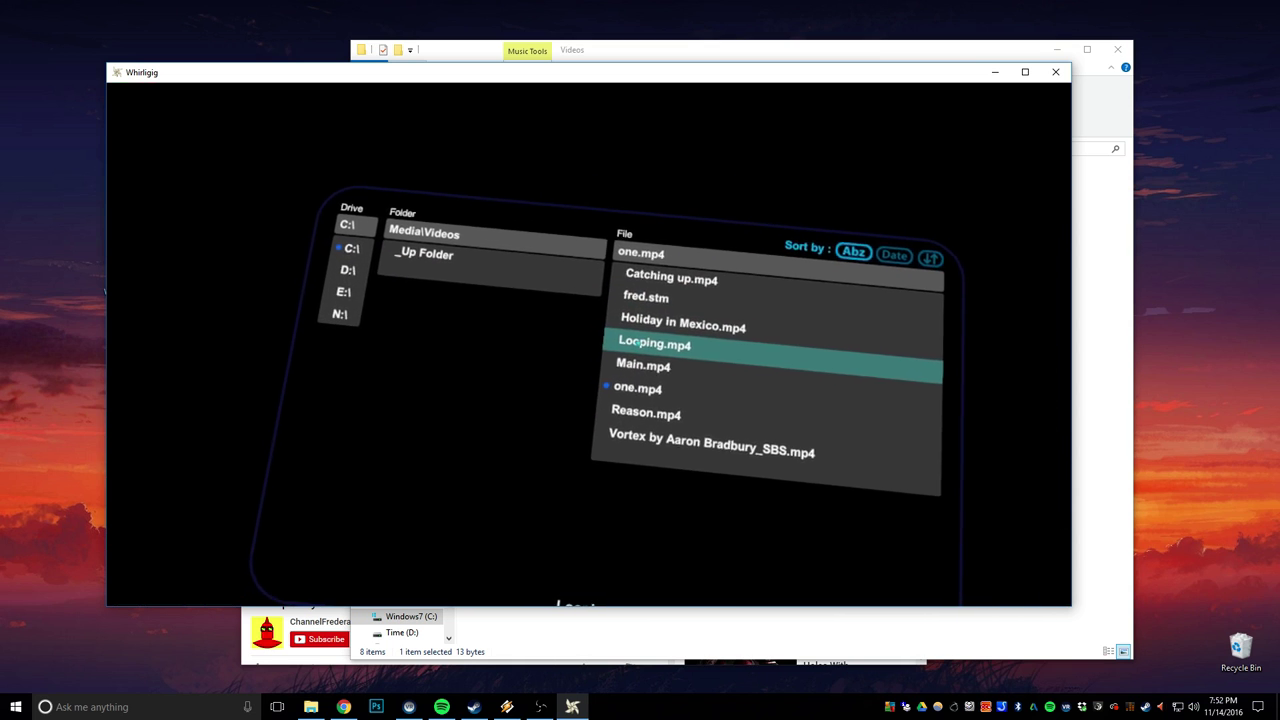
{"action": "left_click", "coordinate": [638, 345]}
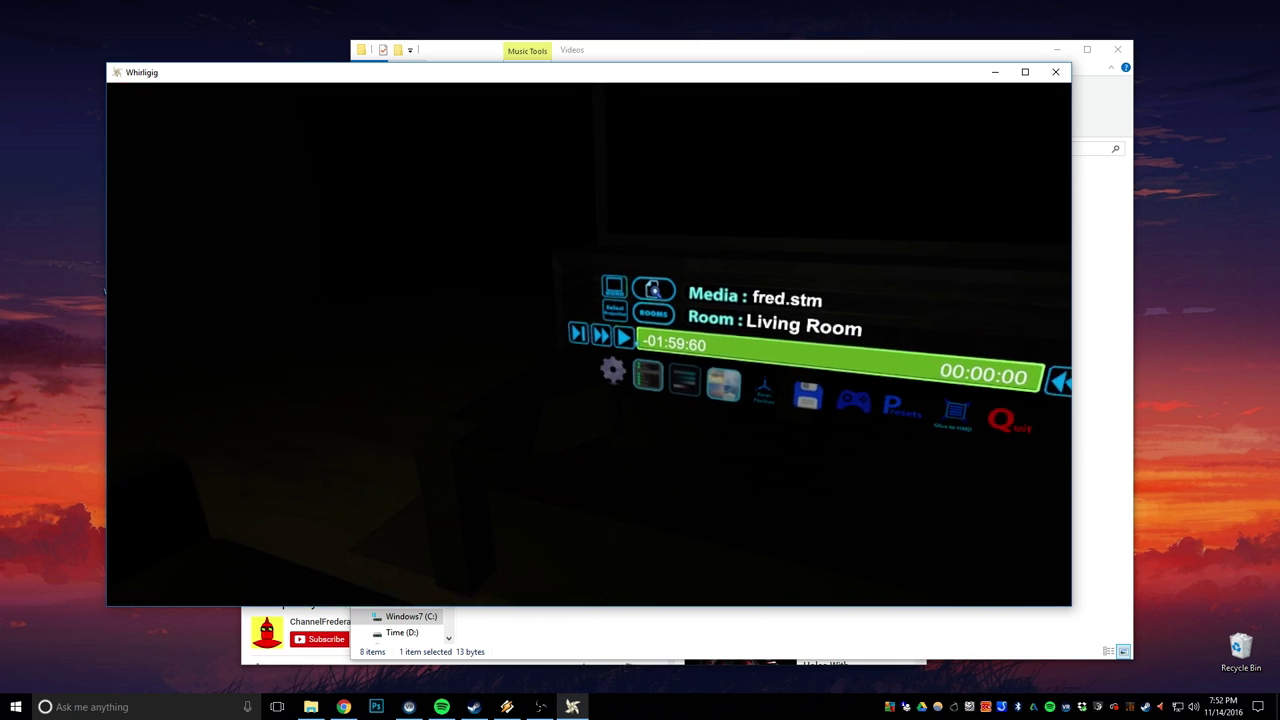
{"action": "left_click", "coordinate": [634, 345]}
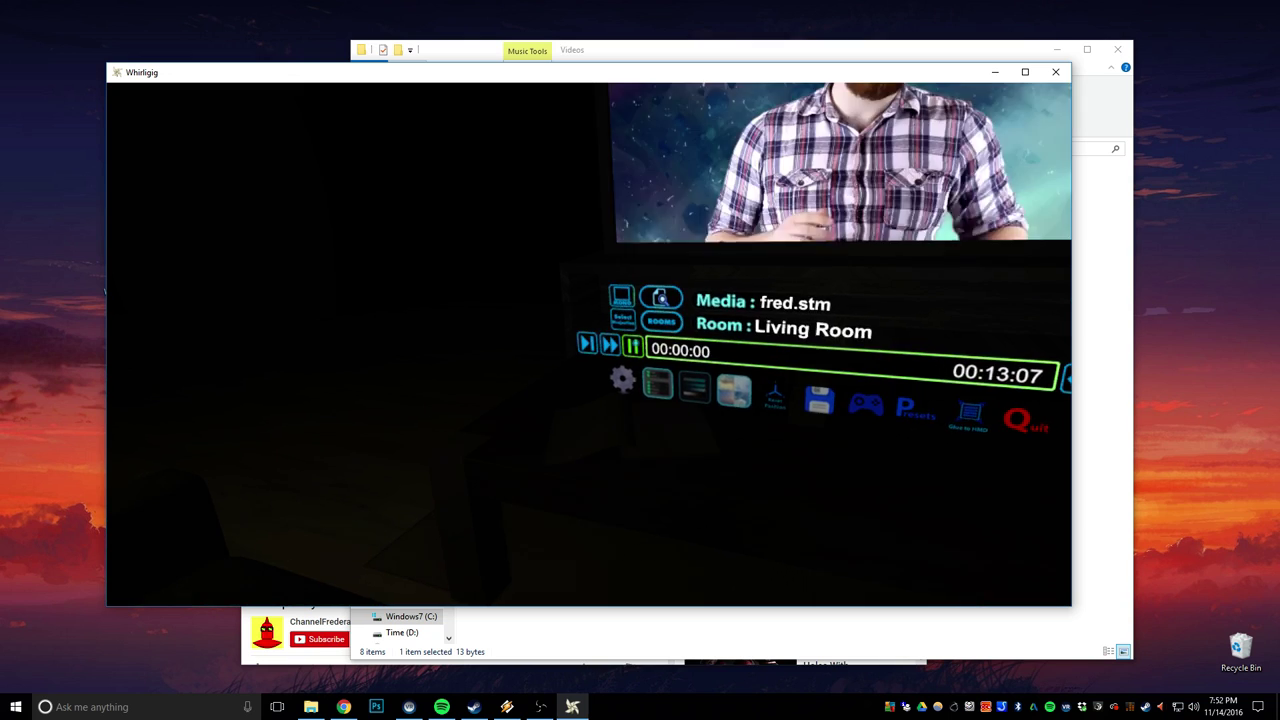